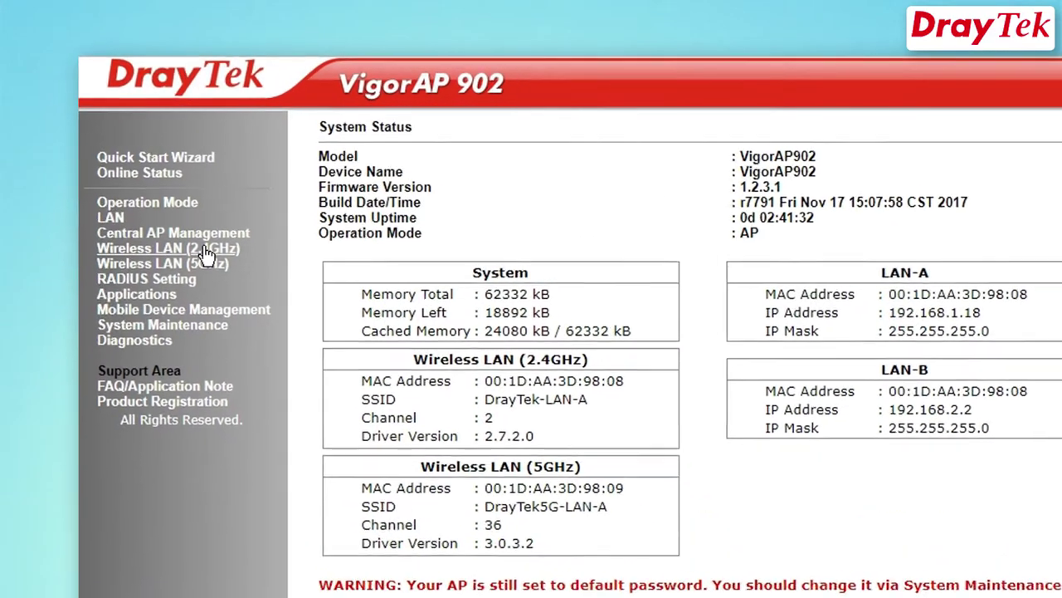
Scan 2.4GHz AP Discovery to list the 15 nearby networks on channels 1, 6 and 11
{"action": "left_click", "coordinate": [212, 252]}
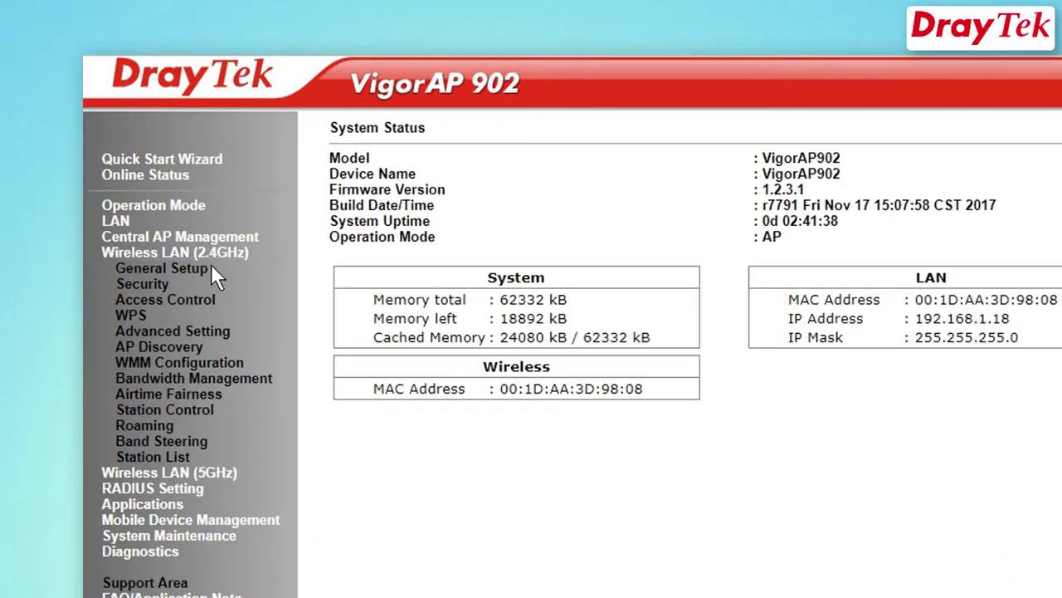
{"action": "left_click", "coordinate": [202, 351]}
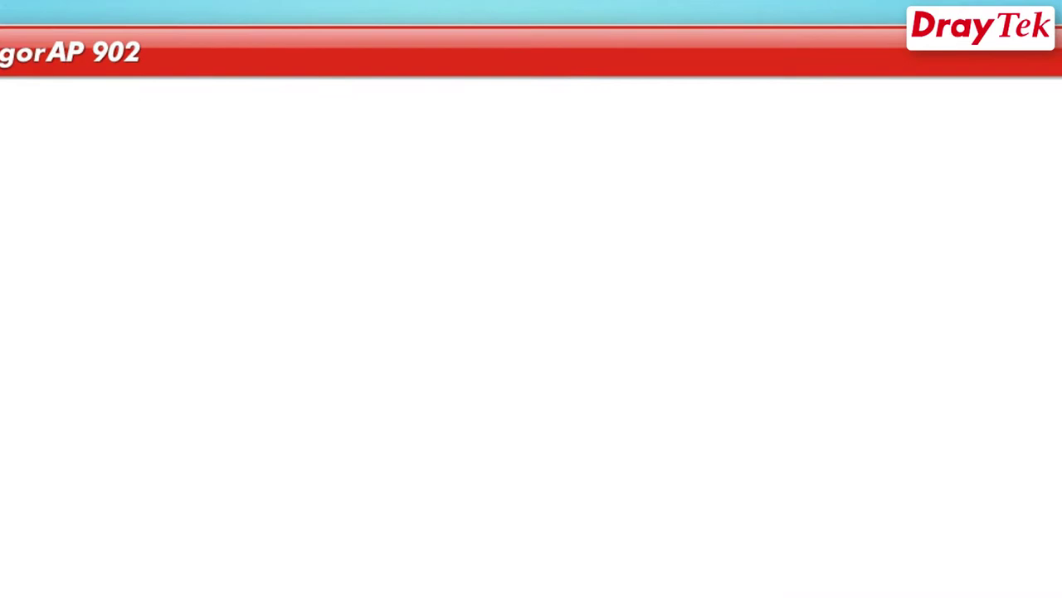
{"action": "left_click", "coordinate": [541, 216]}
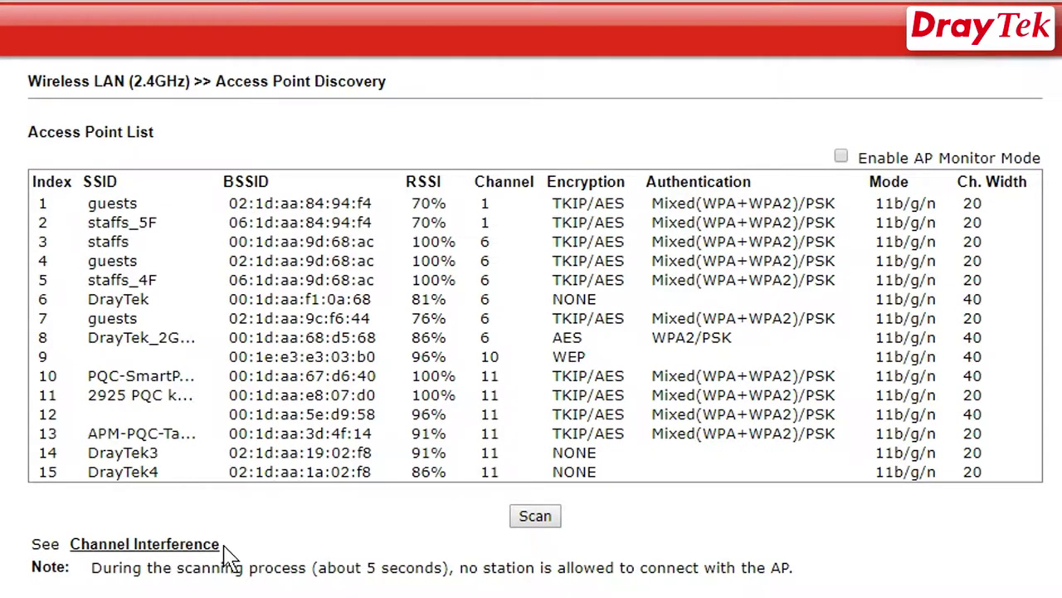
Refresh the all-channels interference scan and highlight its recommended channel 1 result
{"action": "left_click_drag", "start_coordinate": [221, 546], "coordinate": [95, 560]}
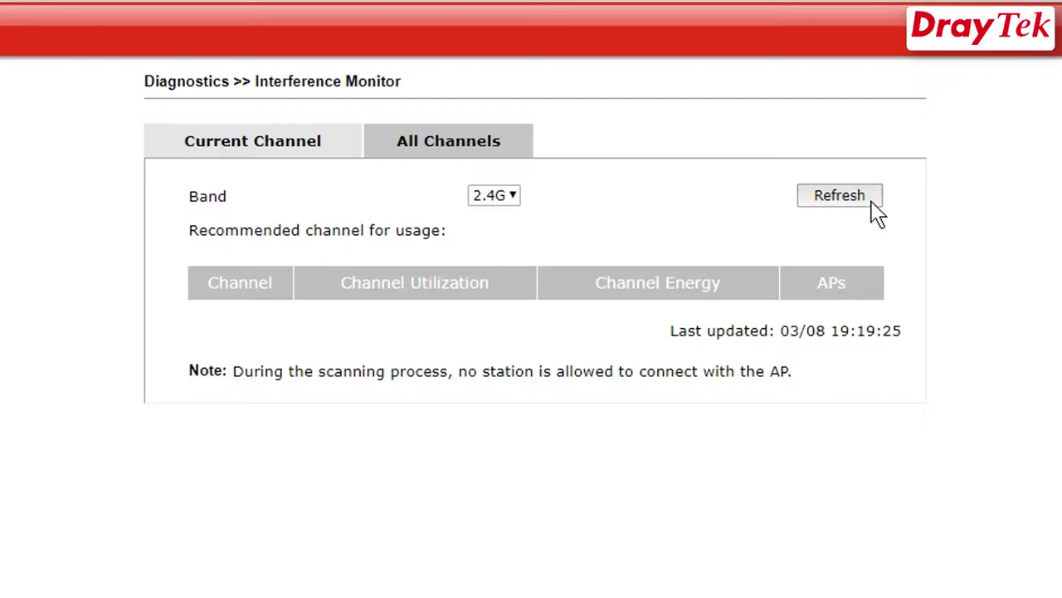
{"action": "left_click", "coordinate": [871, 202]}
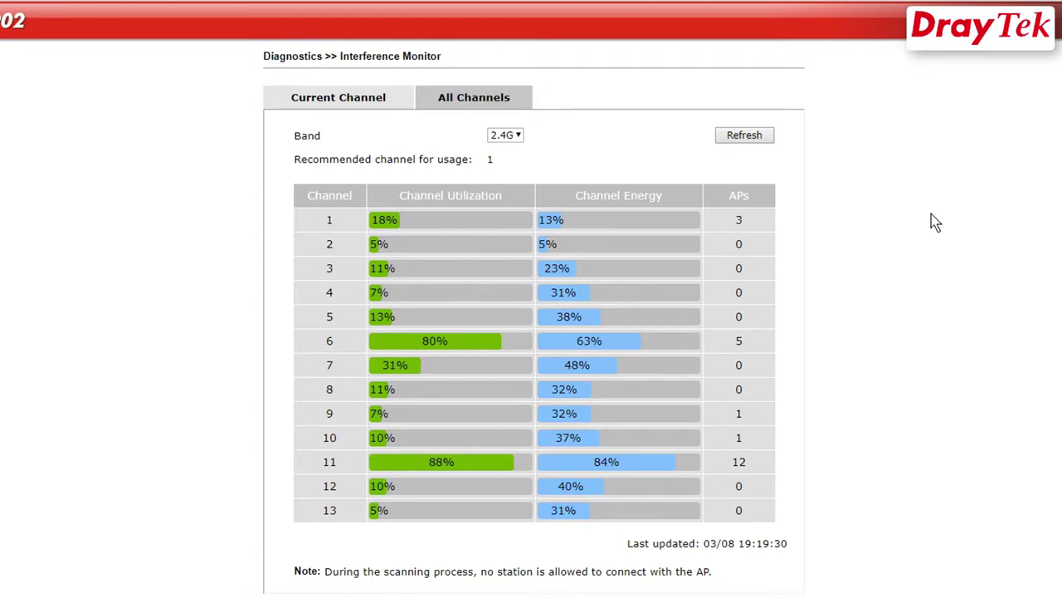
{"action": "left_click_drag", "start_coordinate": [294, 159], "coordinate": [496, 159]}
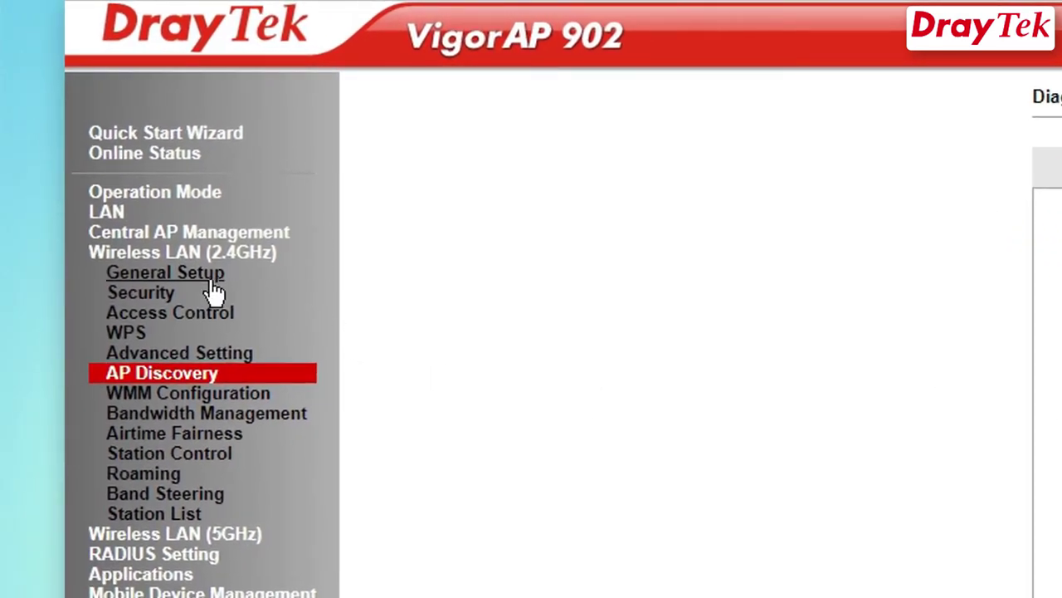
Set the 2.4GHz General Setup channel to 2412MHz (Channel 1) and confirm applying it
{"action": "left_click", "coordinate": [208, 278]}
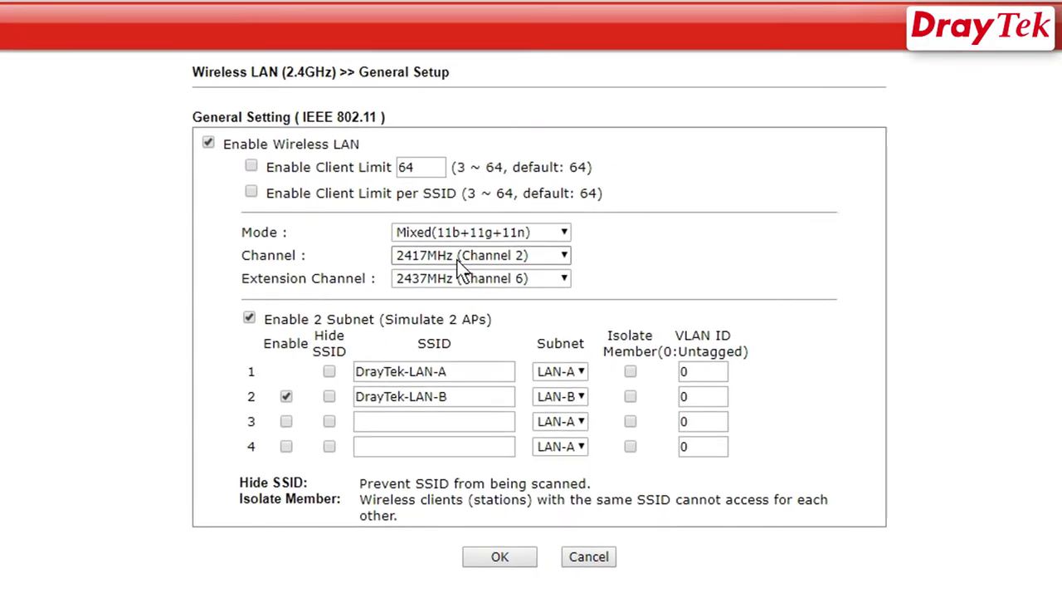
{"action": "left_click", "coordinate": [458, 261]}
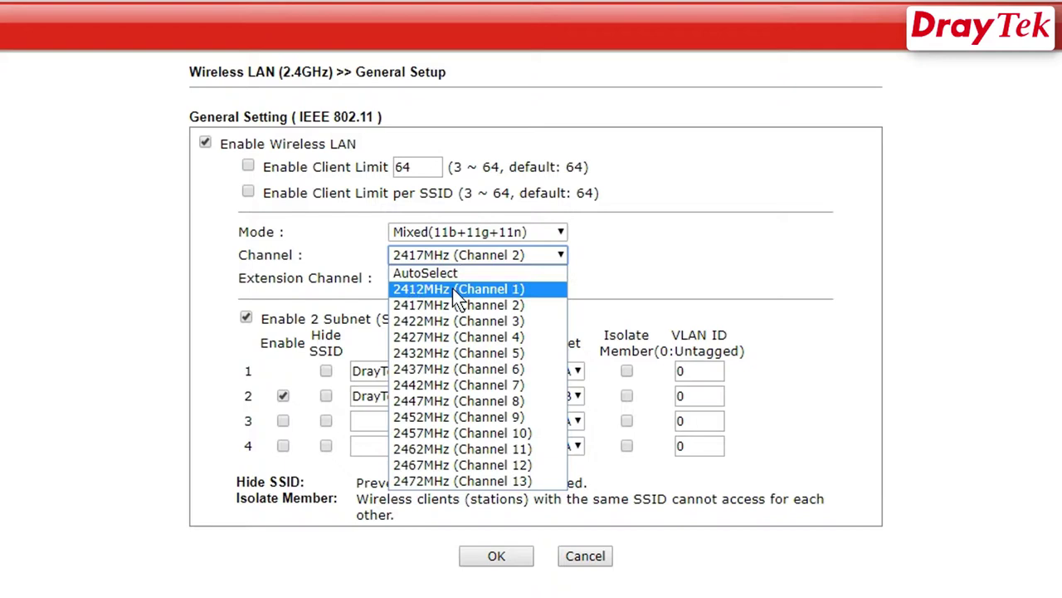
{"action": "left_click", "coordinate": [531, 289]}
{"action": "left_click", "coordinate": [481, 556]}
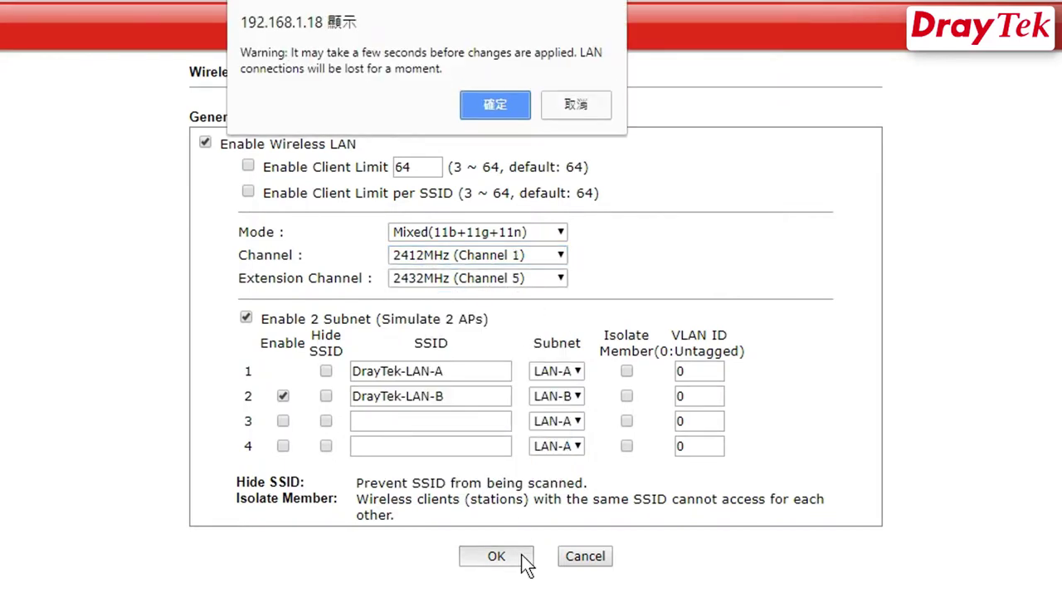
{"action": "left_click", "coordinate": [498, 104]}
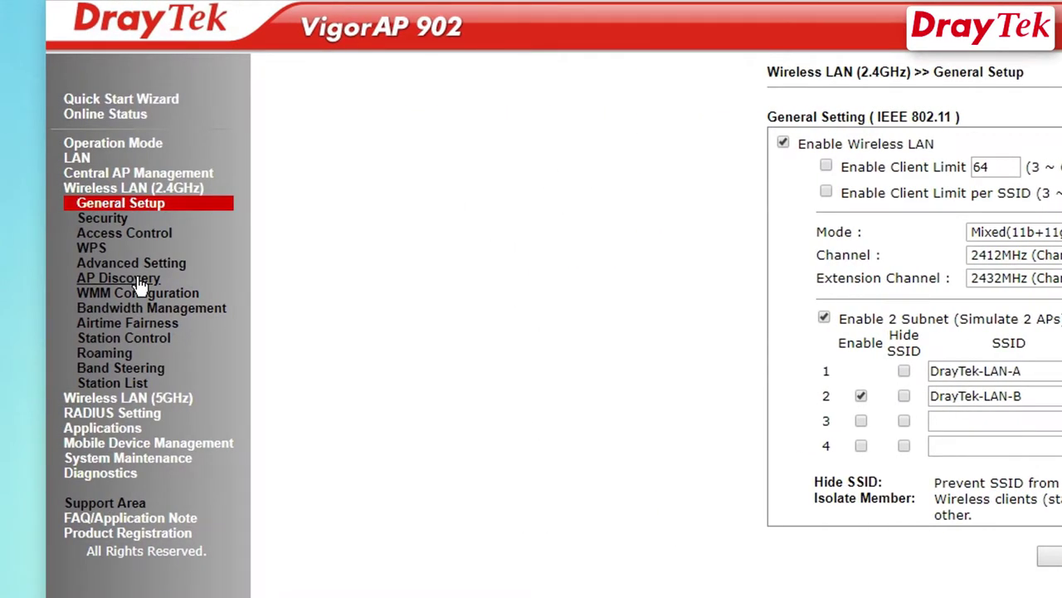
Verify the Current Channel interference view shows channel 1 at 16% utilization, 12% energy
{"action": "left_click", "coordinate": [138, 282]}
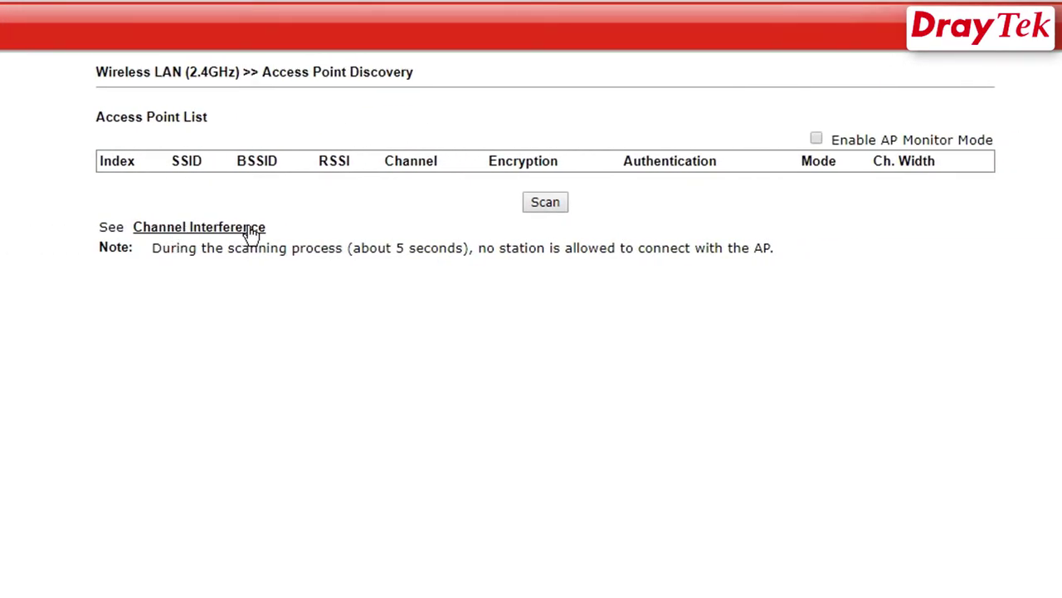
{"action": "left_click", "coordinate": [251, 234]}
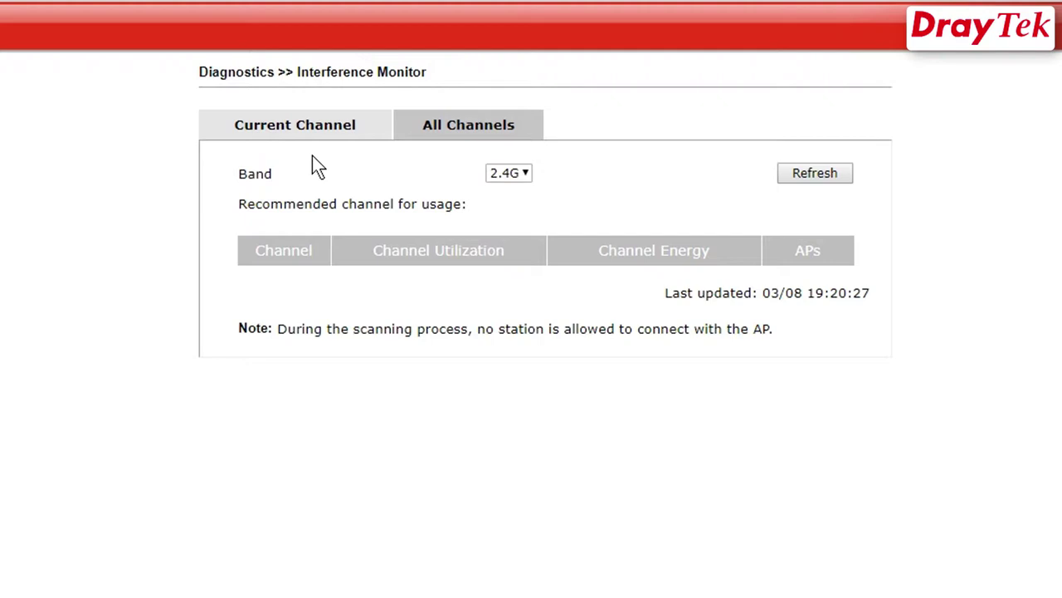
{"action": "left_click", "coordinate": [323, 144]}
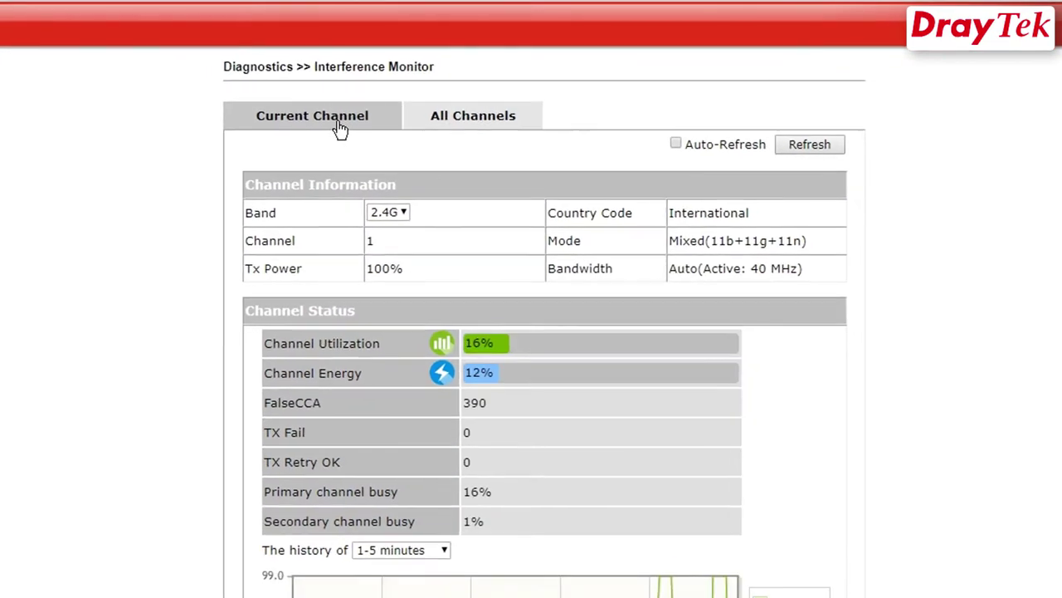